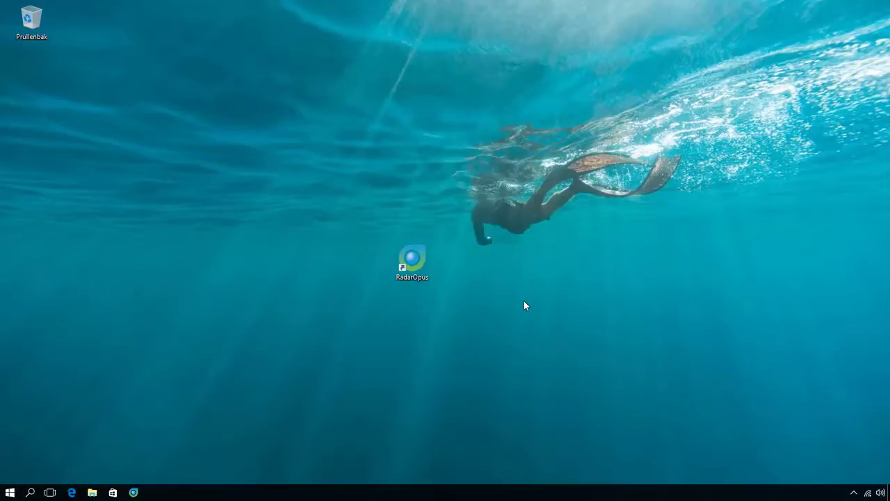
- Launch RadarOpus and log in with the account password to reach the Welcome page
double_click(421, 261)
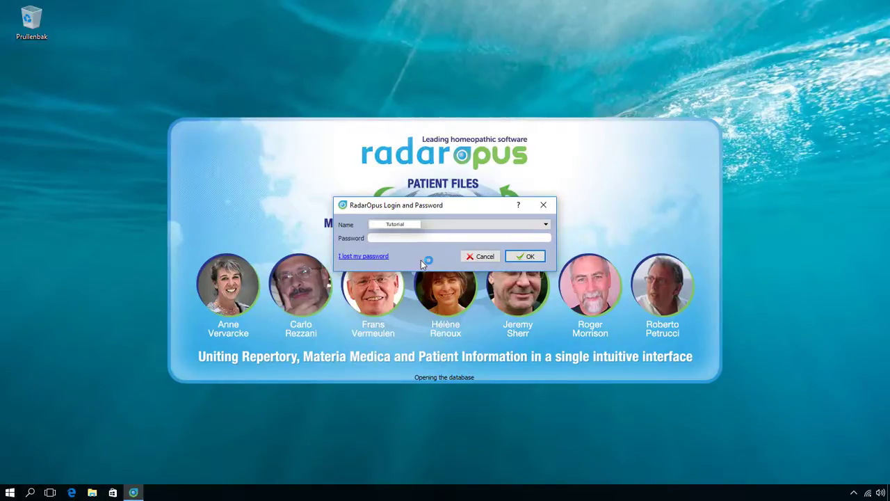
text(••••••••••••••)
key(Return)
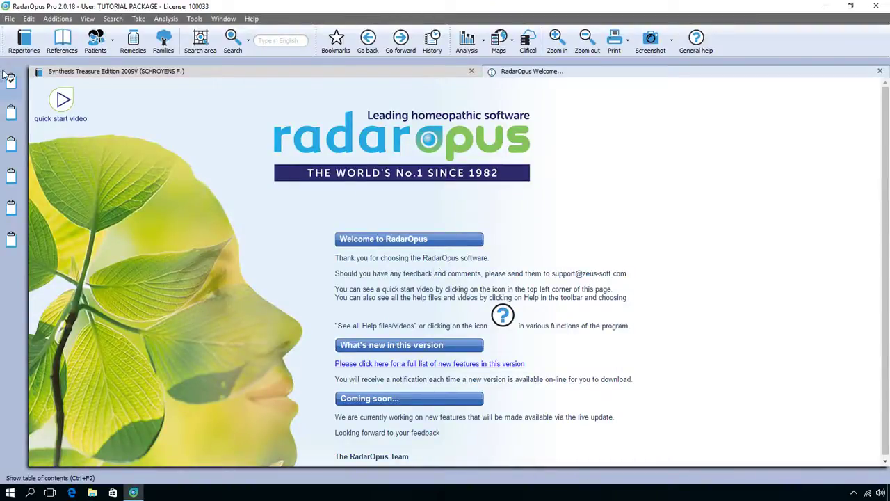
- Page through the repertories list, view the Materia Medica references, then return to repertories
click(25, 40)
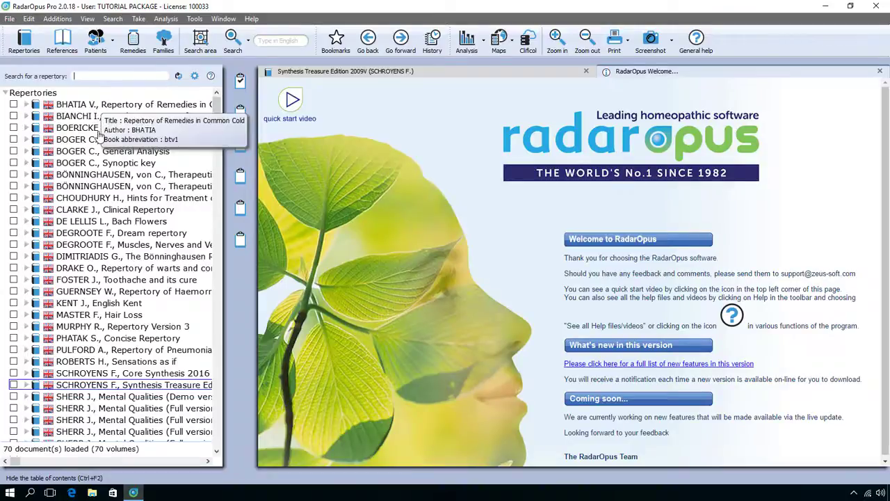
click(217, 314)
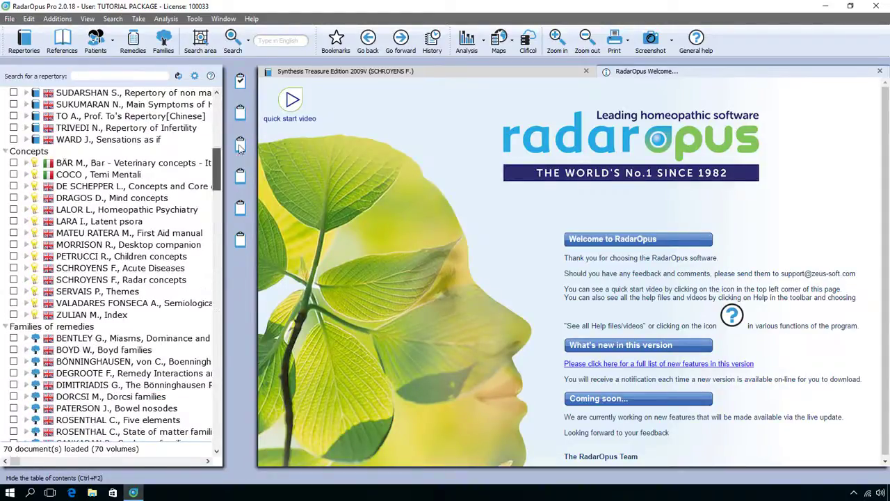
click(217, 115)
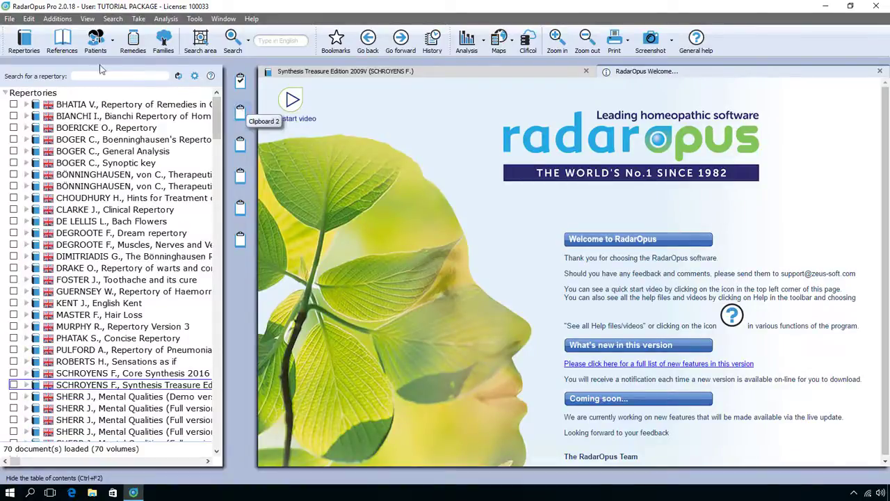
click(66, 40)
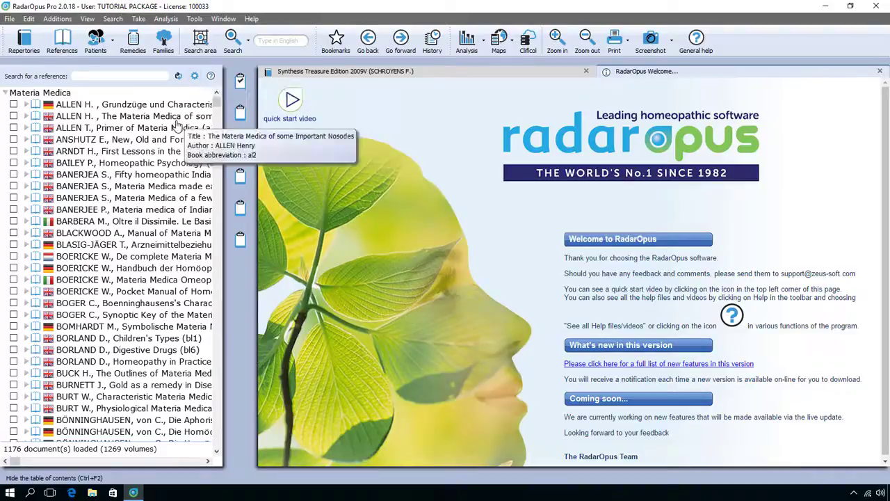
click(30, 54)
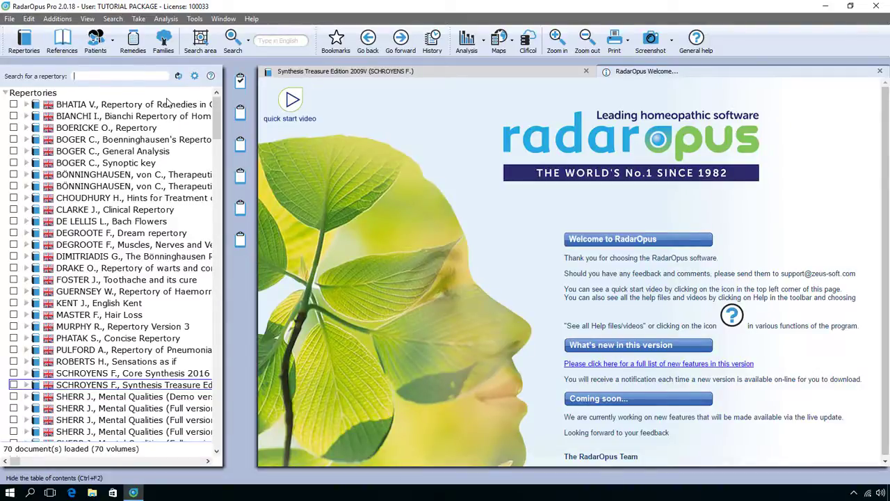
- Close the Welcome page, declining to show it next time, and close the Synthesis Treasure Edition tab
click(881, 72)
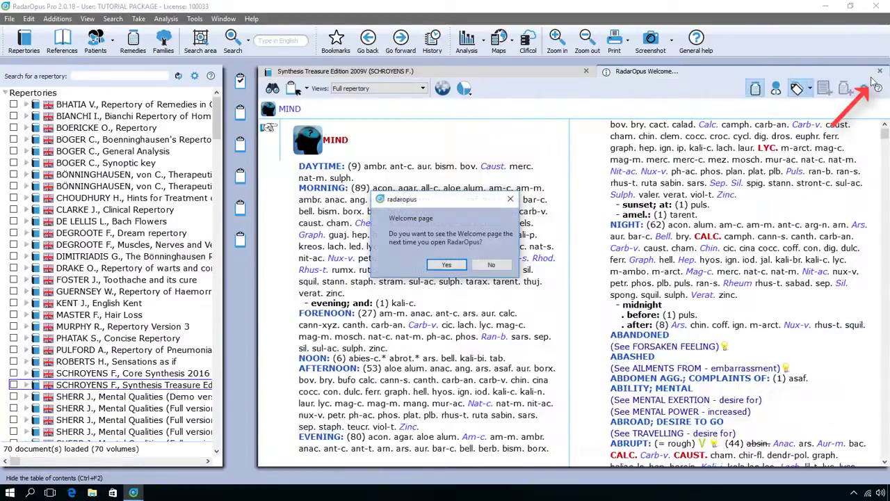
click(491, 265)
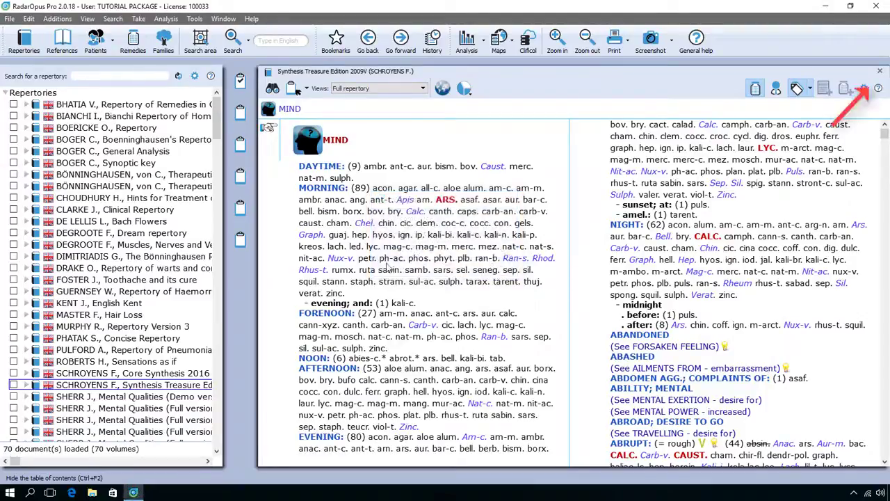
click(881, 72)
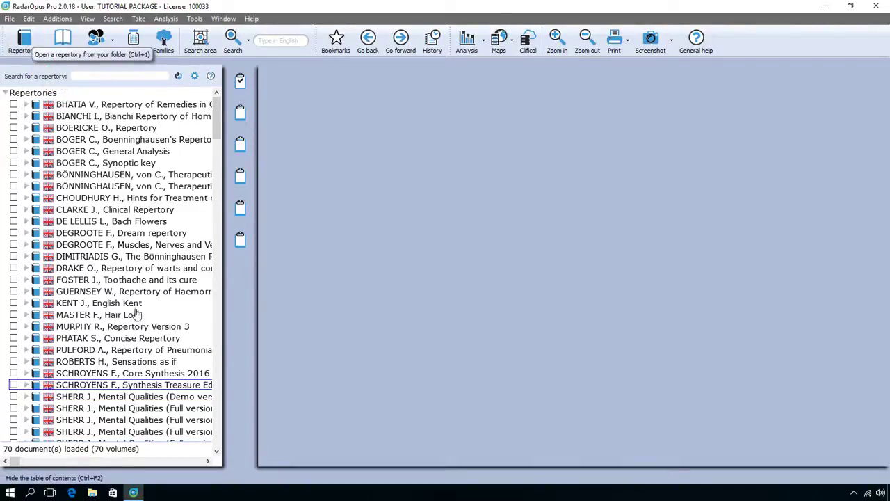
- Open KENT J., English Kent and then SCHROYENS F., Synthesis Treasure Edition at MIND
mouse_move(137, 333)
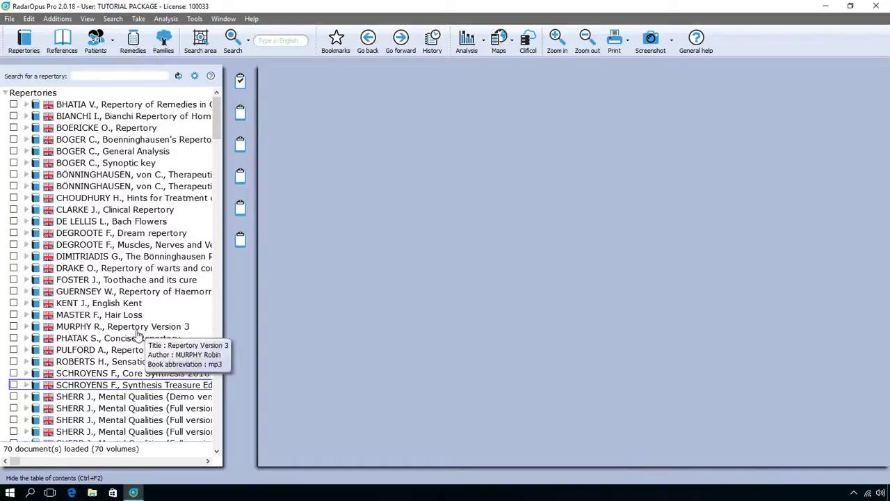
mouse_move(128, 317)
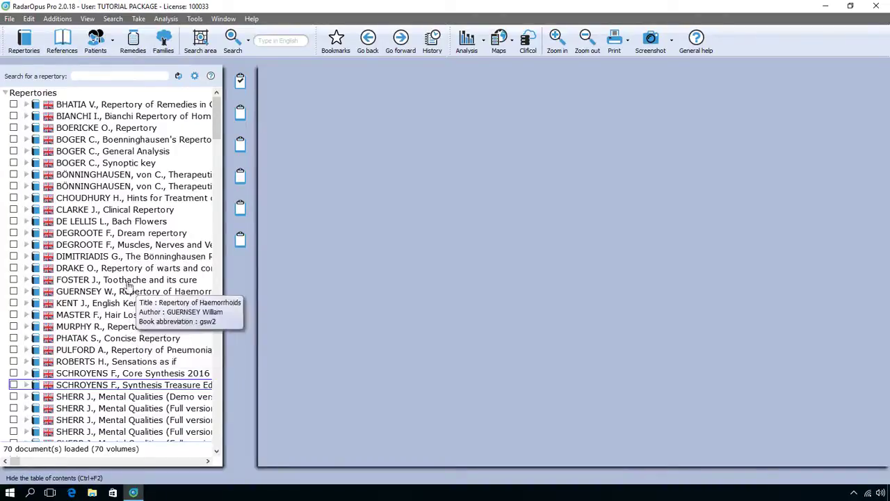
double_click(103, 305)
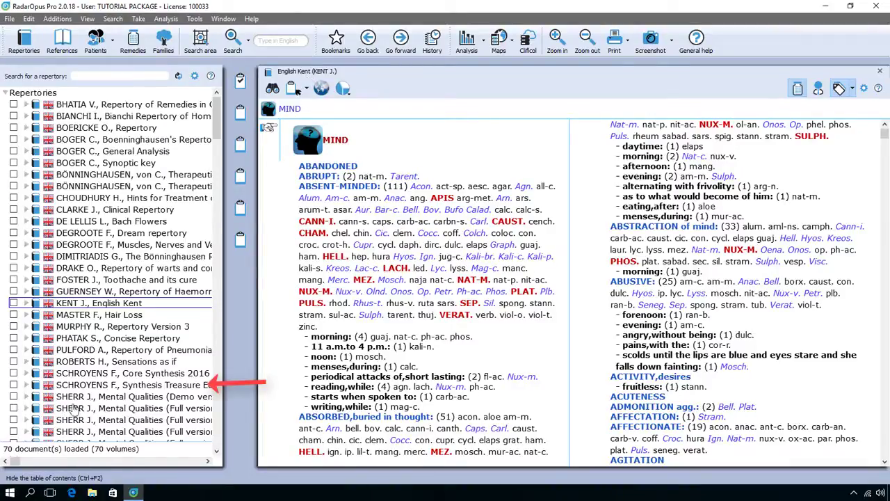
mouse_move(114, 390)
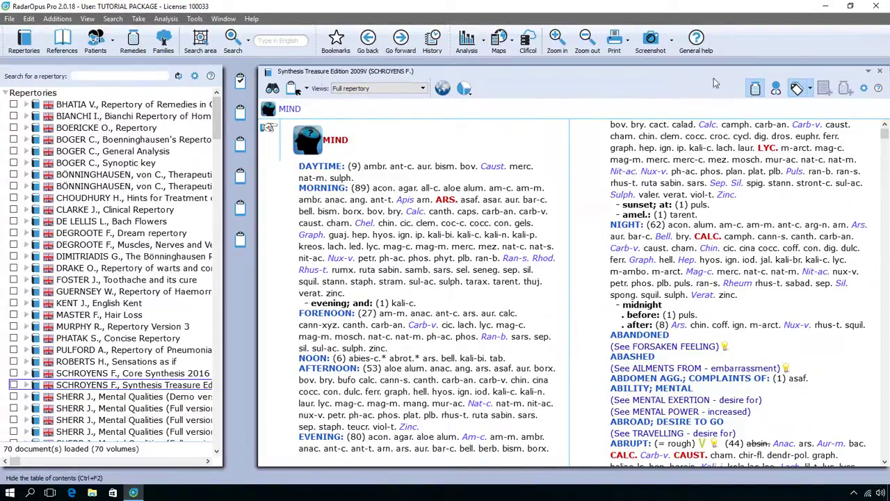
click(868, 72)
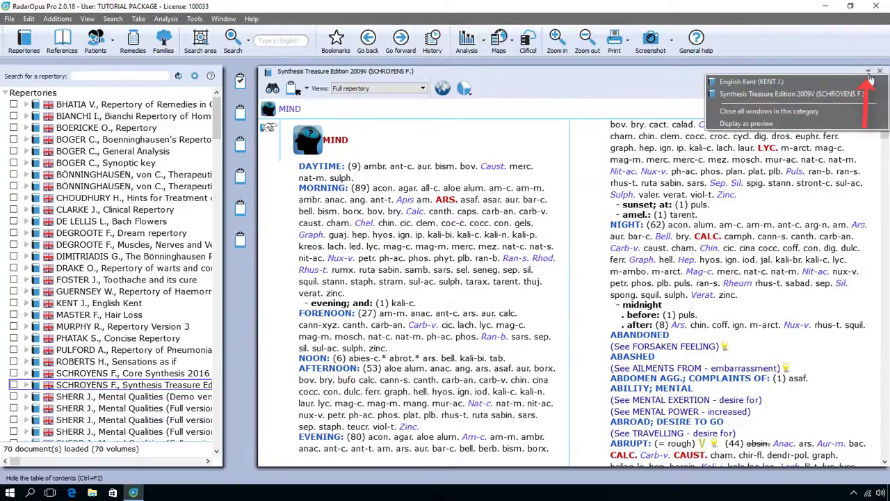
click(823, 82)
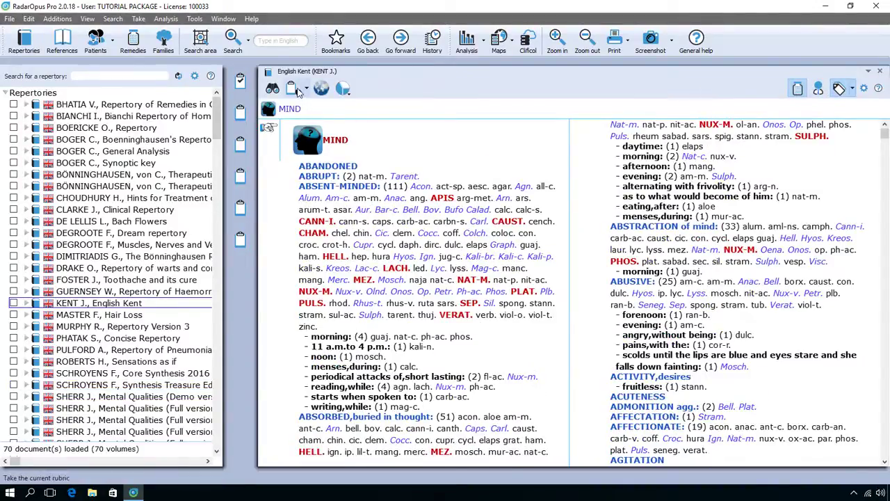
click(868, 71)
click(797, 92)
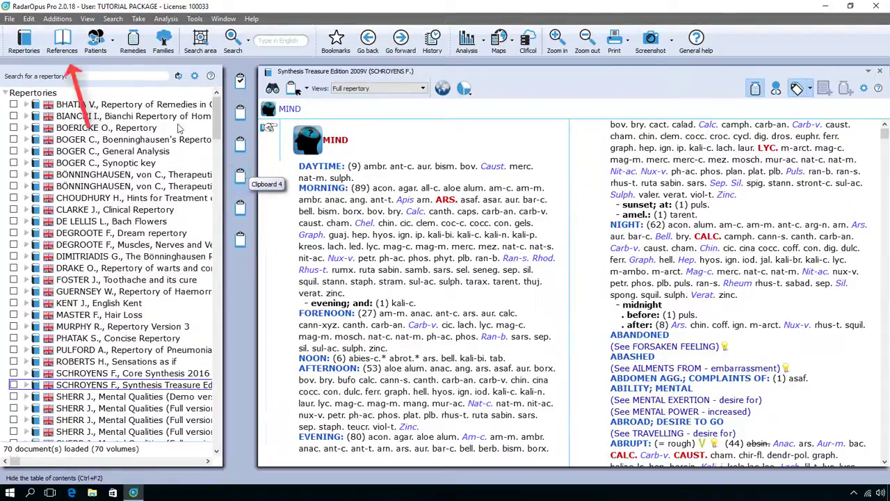
- Open Boericke's Pocket Manual, then Allen's Materia Medica of some Important Nosodes from References
click(67, 43)
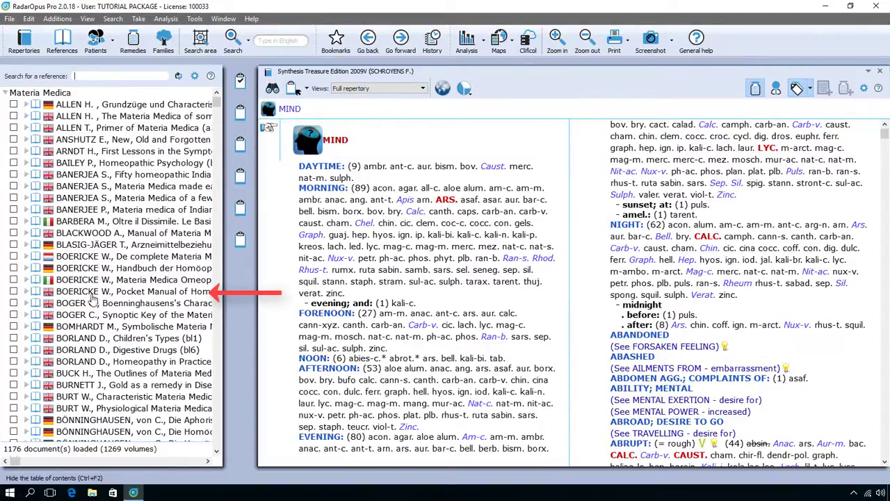
double_click(90, 292)
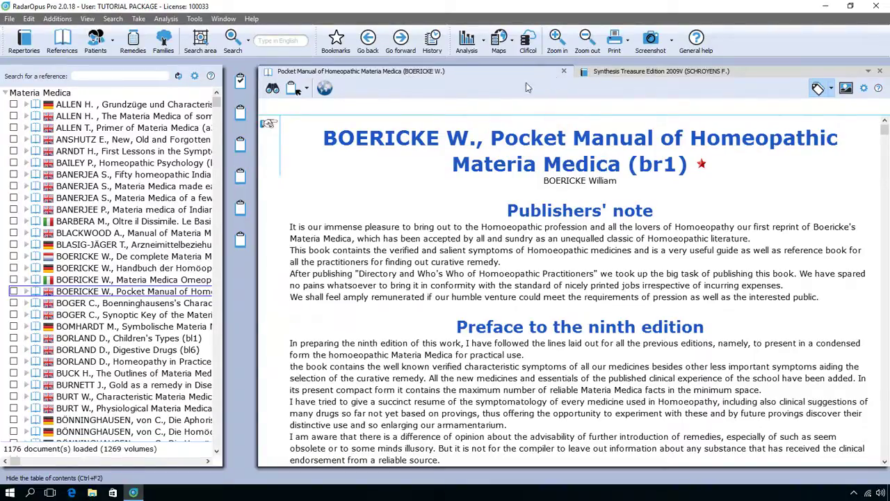
click(149, 117)
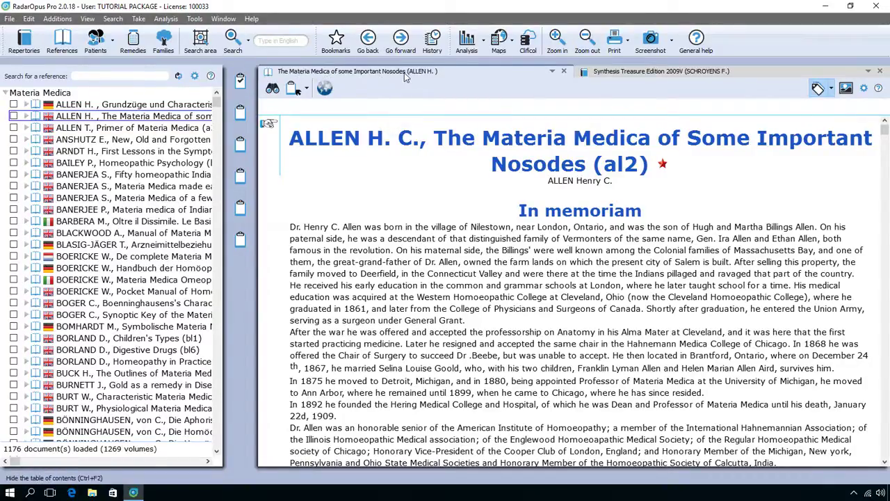
click(553, 74)
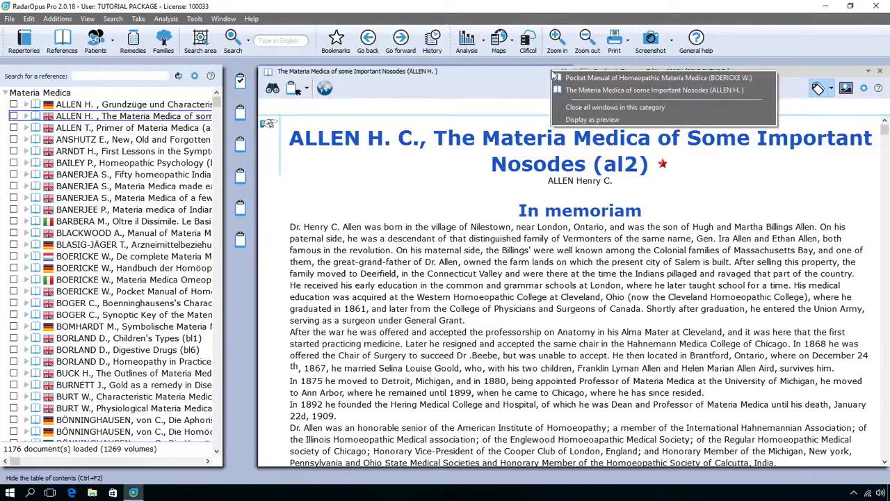
click(554, 74)
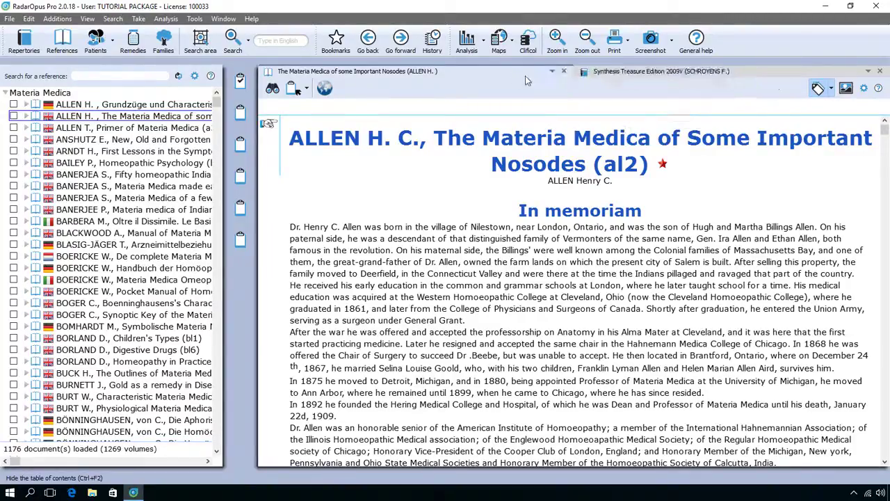
click(642, 74)
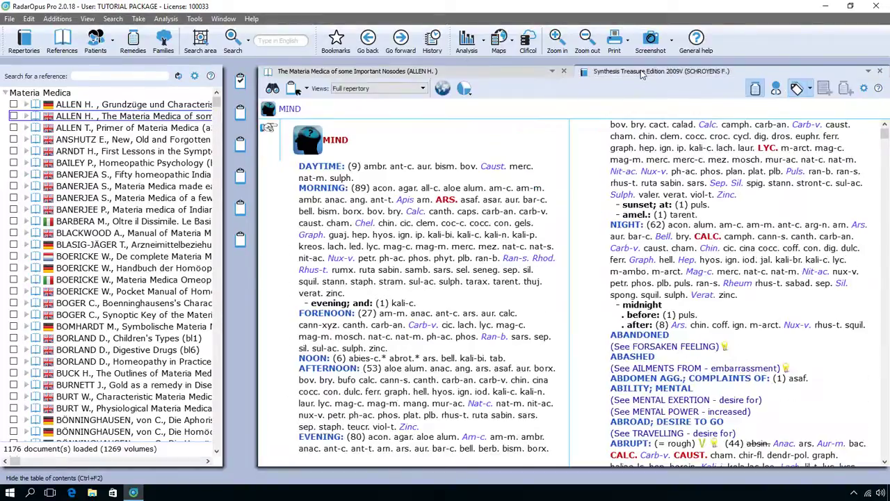
click(497, 75)
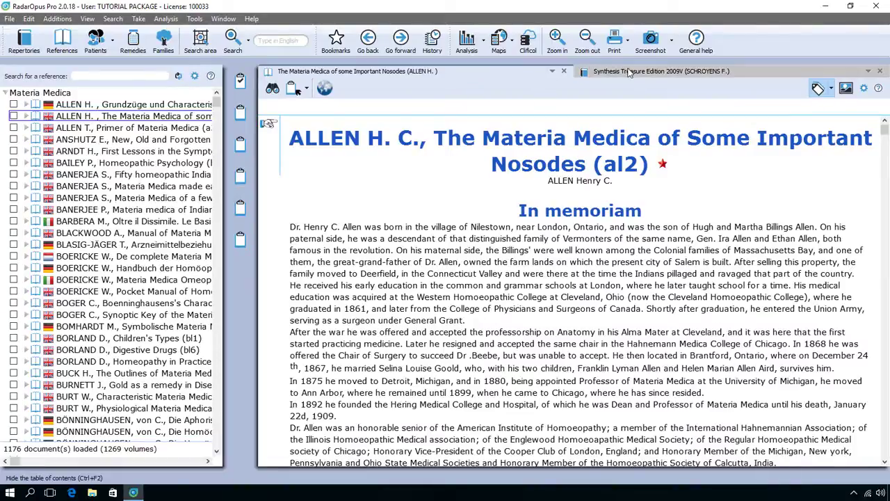
click(635, 73)
click(503, 75)
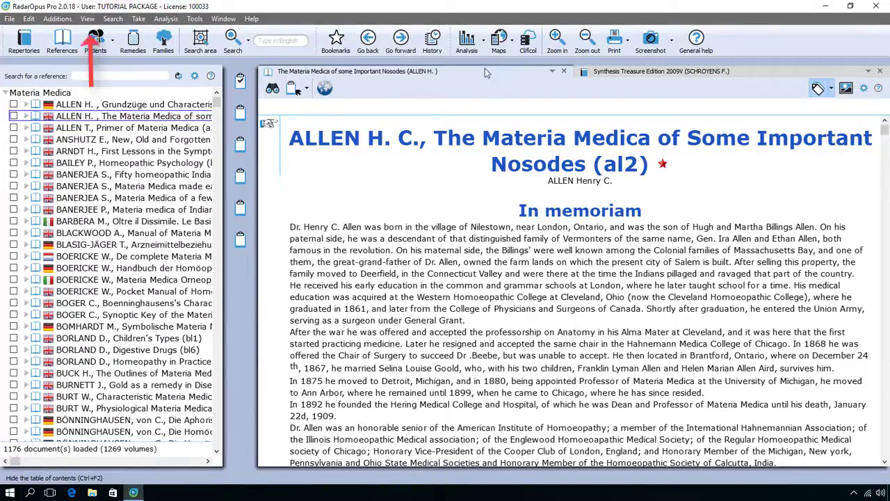
click(87, 21)
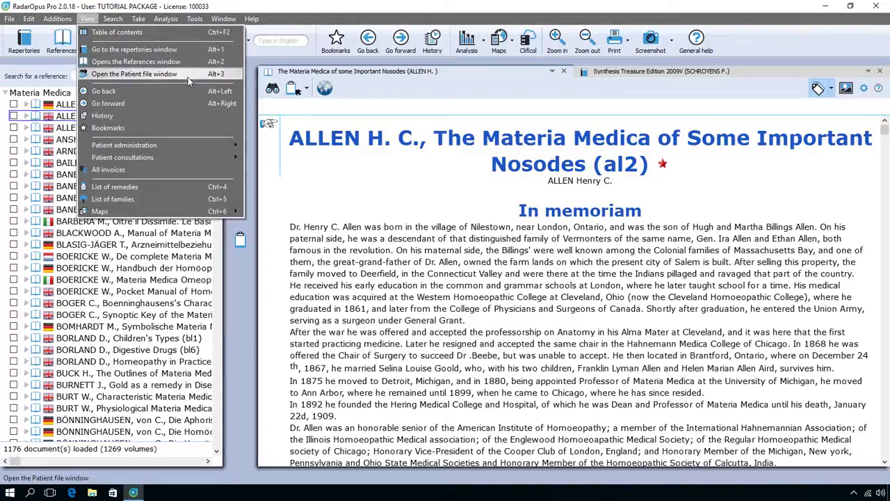
click(378, 97)
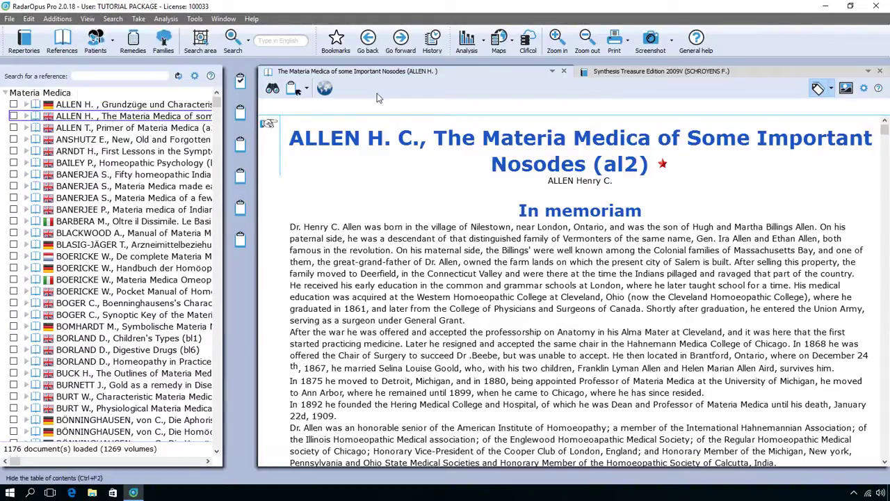
click(679, 75)
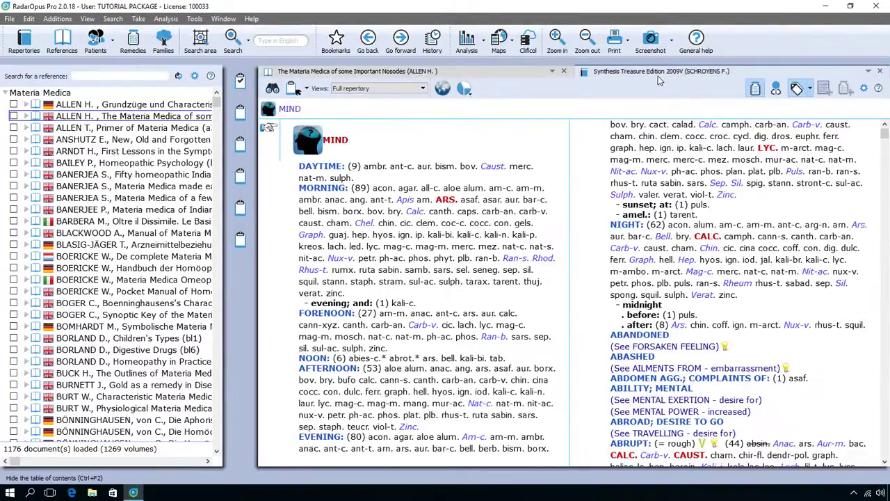
click(483, 70)
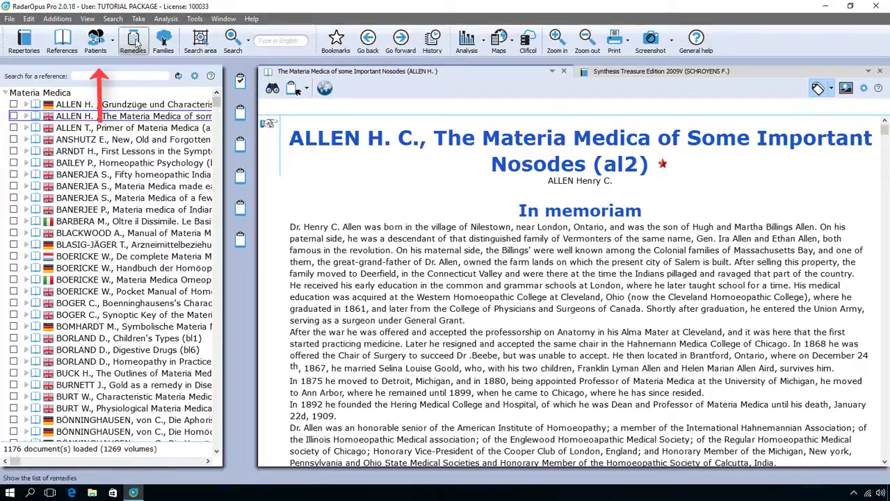
- Browse the Patients, Remedies and Families lists, then return the side panel to Repertories
click(97, 40)
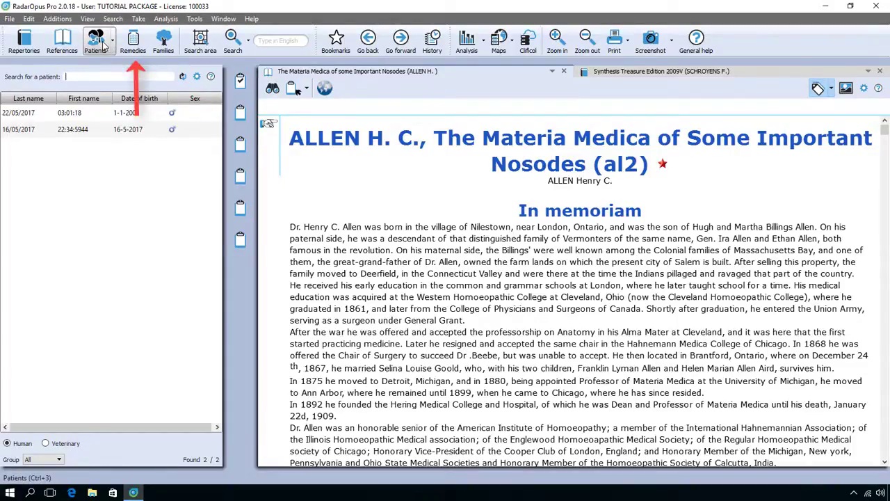
click(133, 41)
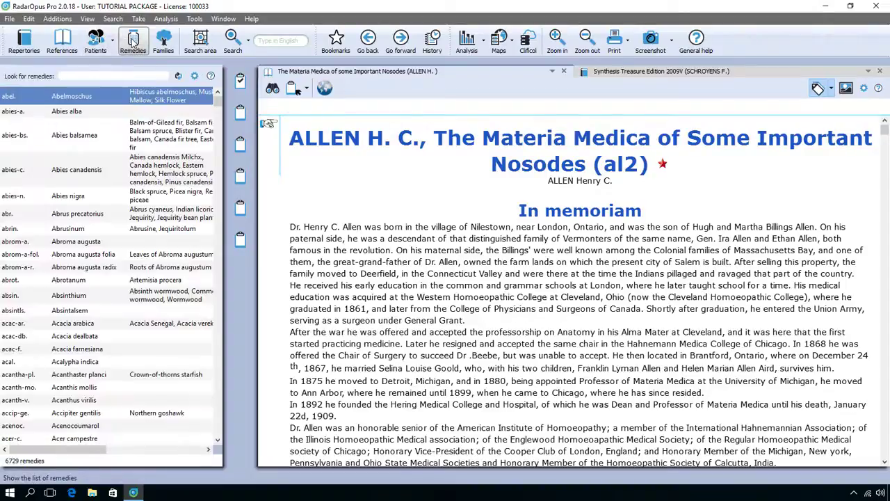
click(169, 39)
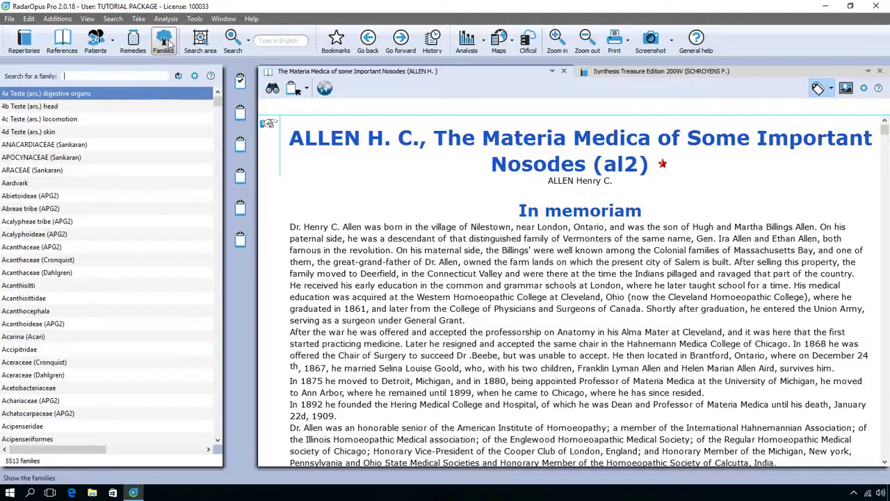
click(24, 45)
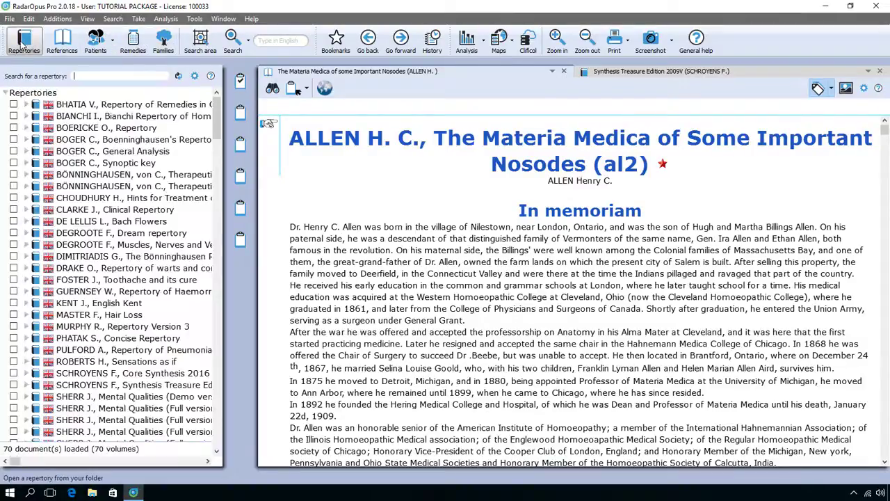